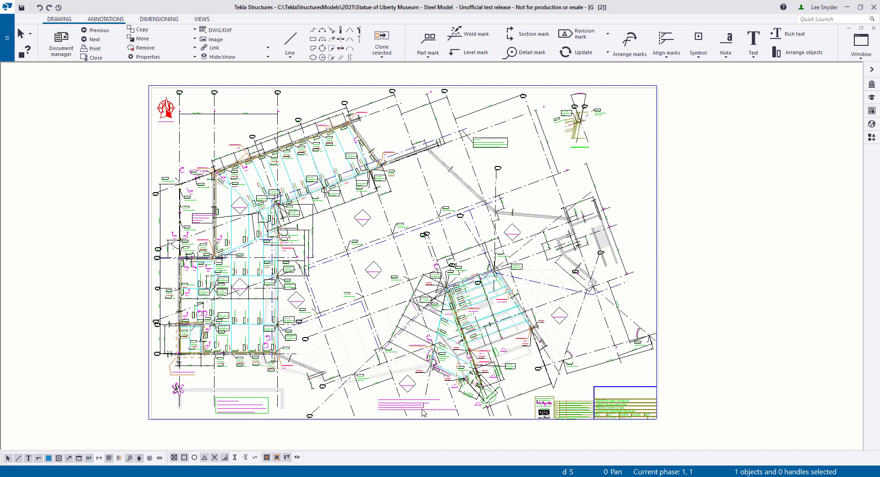
Zoom in on the title block in the lower-right corner of the erection plan sheet.
{"action": "scroll", "coordinate": [628, 418], "scroll_direction": "up", "scroll_amount": 6}
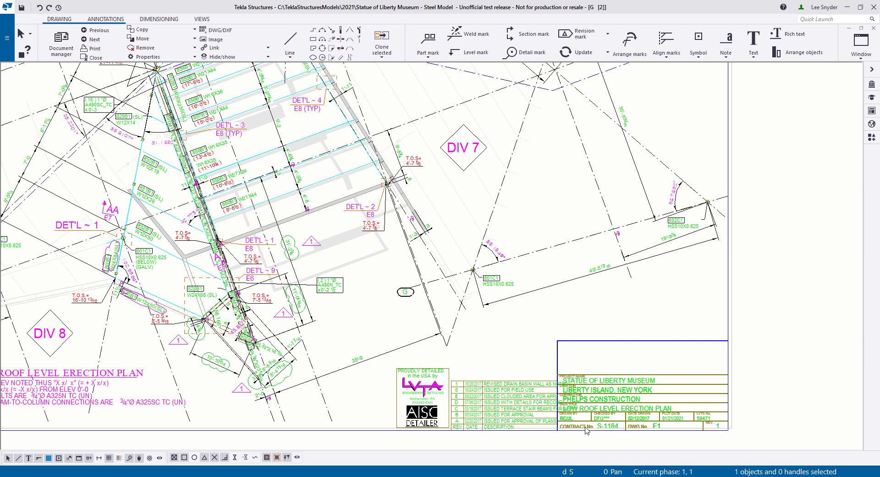
{"action": "middle_click_drag", "start_coordinate": [584, 430], "coordinate": [444, 299]}
{"action": "left_click", "coordinate": [437, 281]}
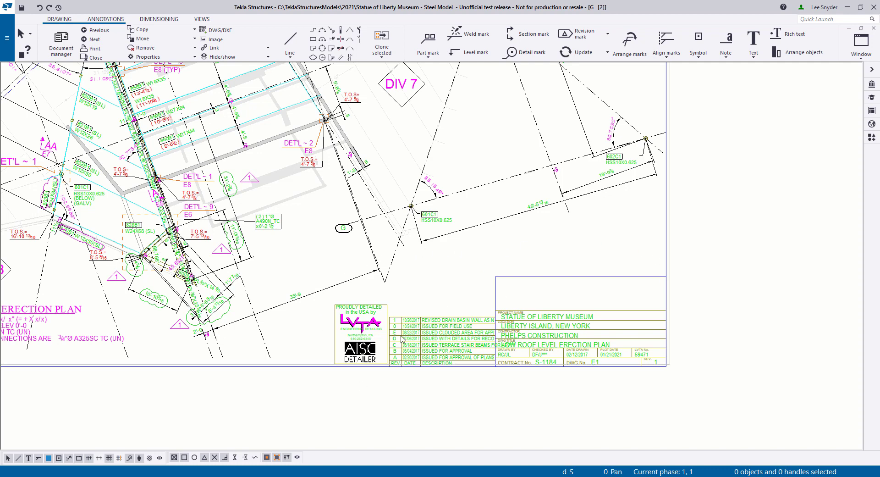
{"action": "scroll", "coordinate": [458, 339], "scroll_direction": "up", "scroll_amount": 1}
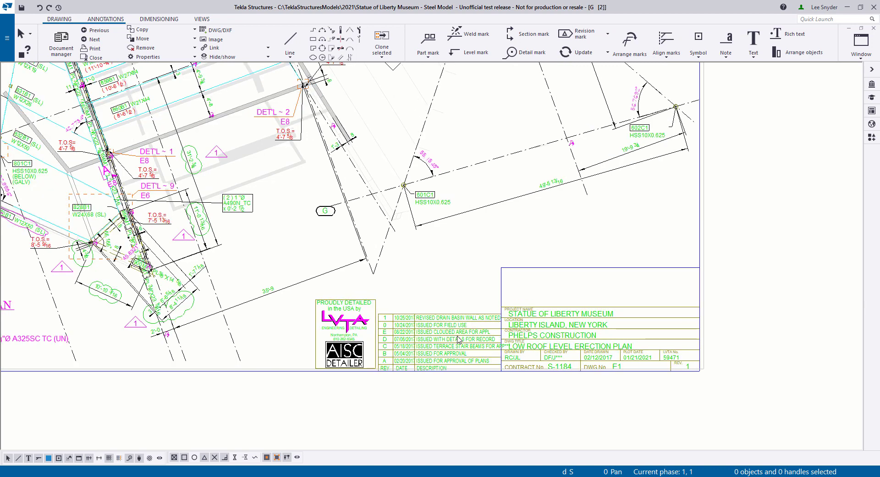
Exclude the revision table from the layout and move it directly above the title block.
{"action": "left_click", "coordinate": [460, 333]}
{"action": "right_click", "coordinate": [461, 333]}
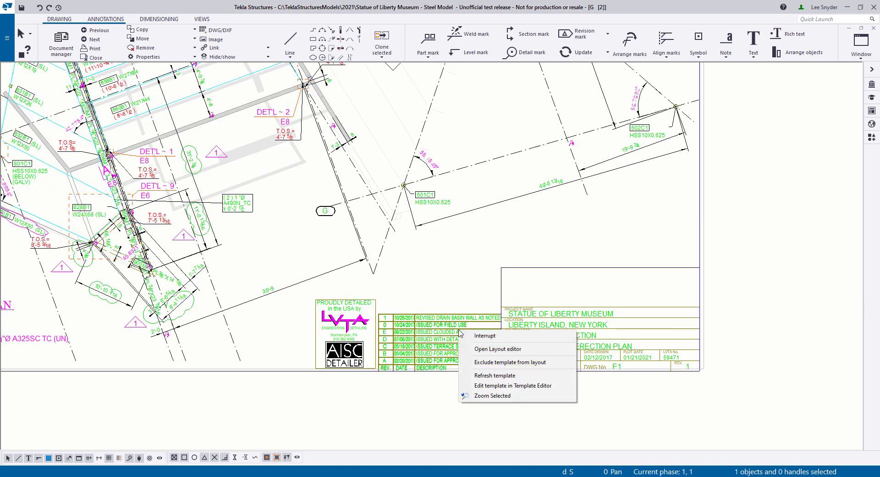
{"action": "left_click", "coordinate": [533, 362]}
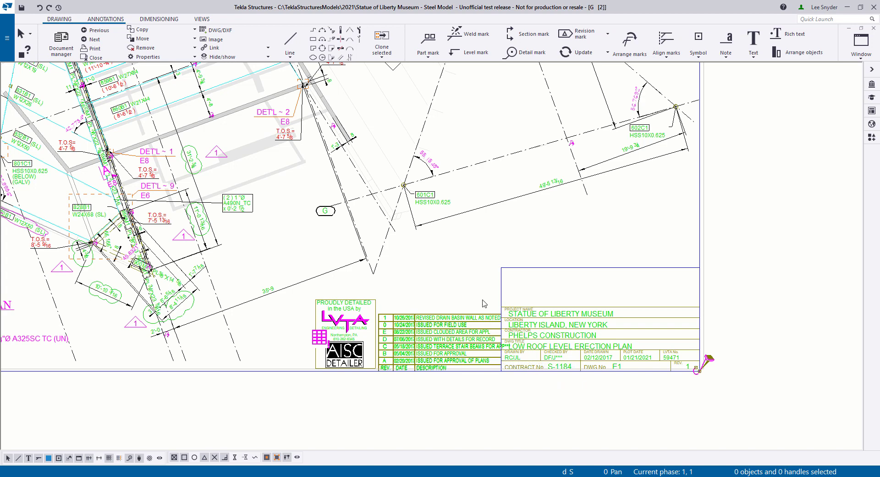
{"action": "left_click_drag", "start_coordinate": [504, 289], "coordinate": [631, 244]}
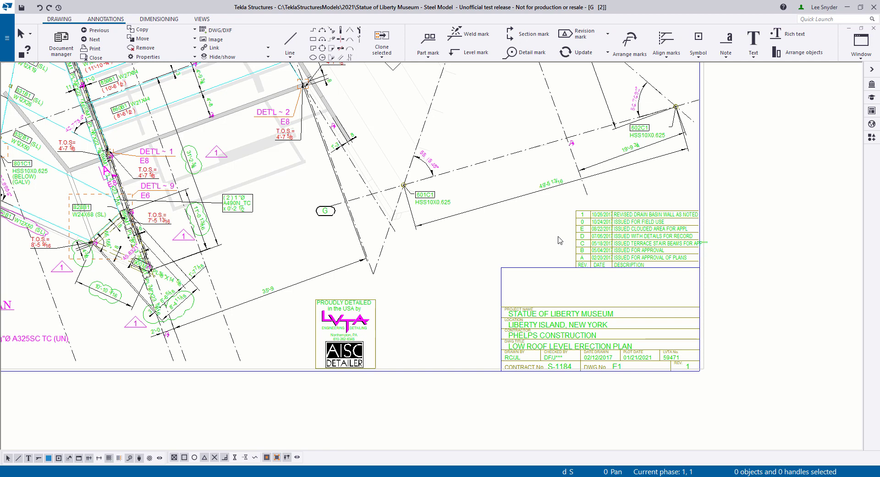
{"action": "left_click", "coordinate": [602, 239]}
{"action": "right_click", "coordinate": [602, 238]}
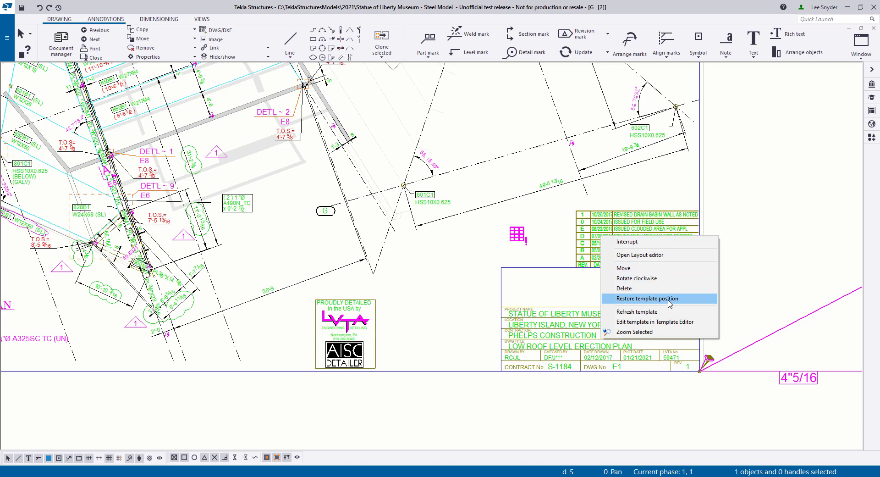
{"action": "left_click", "coordinate": [669, 298]}
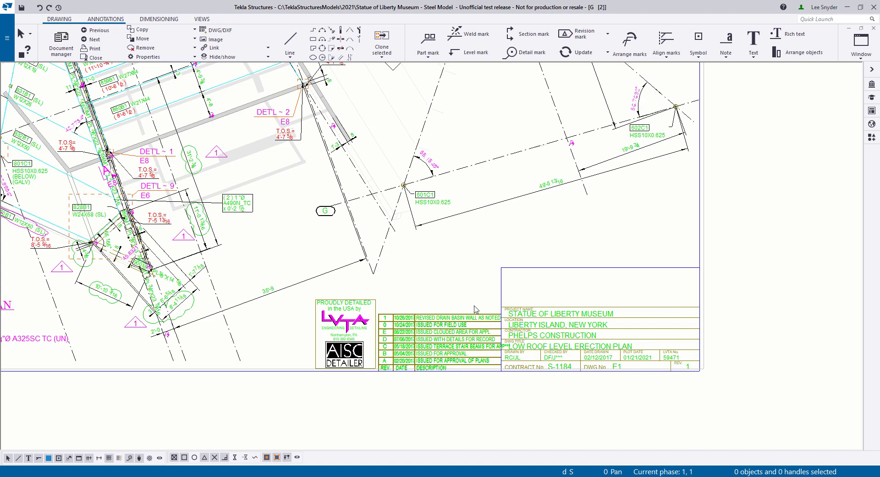
{"action": "key", "text": "ctrl+z"}
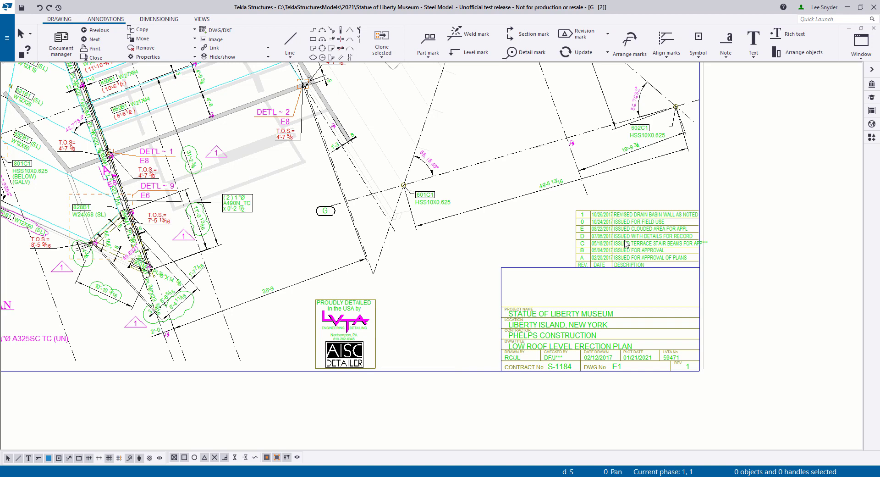
{"action": "left_click", "coordinate": [349, 340]}
Exclude the logo block from the layout and move it to the sheet's top-right corner.
{"action": "right_click", "coordinate": [351, 336]}
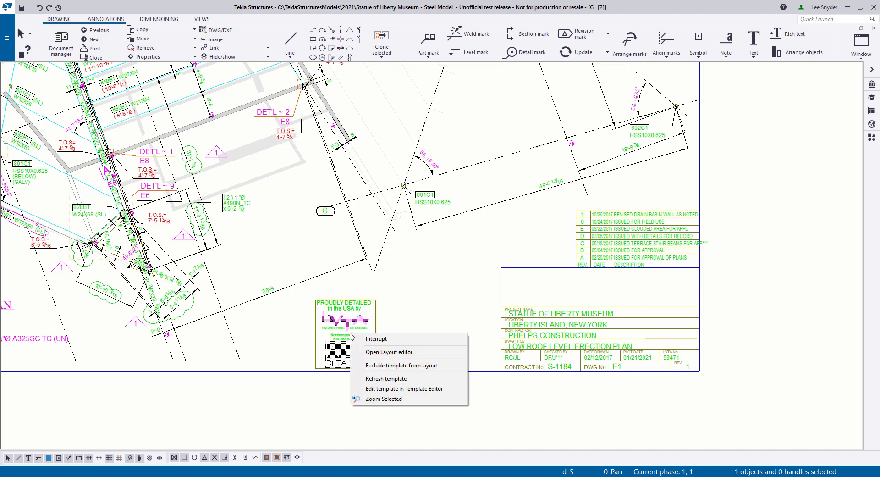
{"action": "left_click", "coordinate": [372, 366]}
{"action": "scroll", "coordinate": [372, 370], "scroll_direction": "down", "scroll_amount": 2}
{"action": "scroll", "coordinate": [372, 370], "scroll_direction": "down", "scroll_amount": 2}
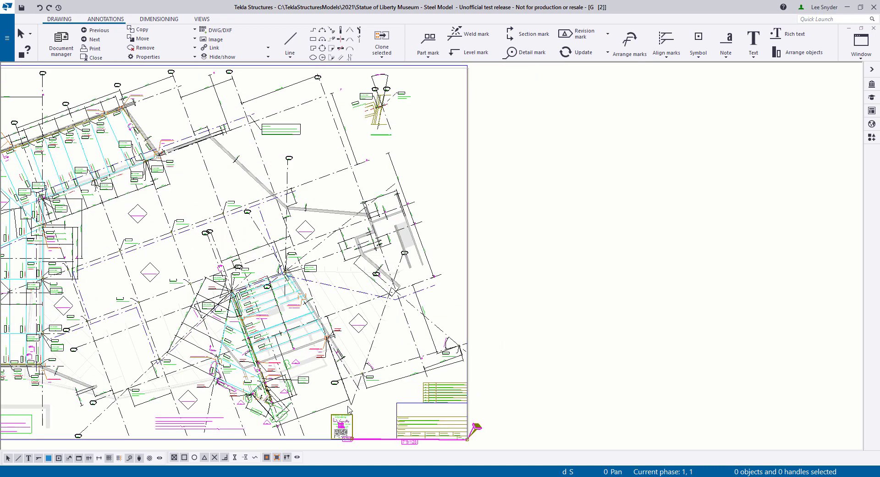
{"action": "left_click_drag", "start_coordinate": [345, 423], "coordinate": [461, 76]}
Move the LOW ROOF LEVEL ERECTION PLAN title and its notes right, beside the title block.
{"action": "scroll", "coordinate": [458, 81], "scroll_direction": "up", "scroll_amount": 3}
{"action": "scroll", "coordinate": [447, 152], "scroll_direction": "up", "scroll_amount": 2}
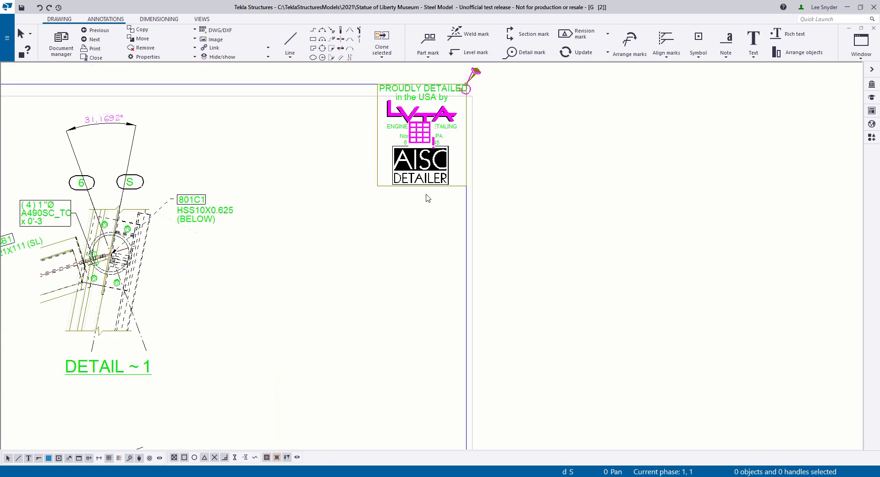
{"action": "scroll", "coordinate": [419, 198], "scroll_direction": "down", "scroll_amount": 6}
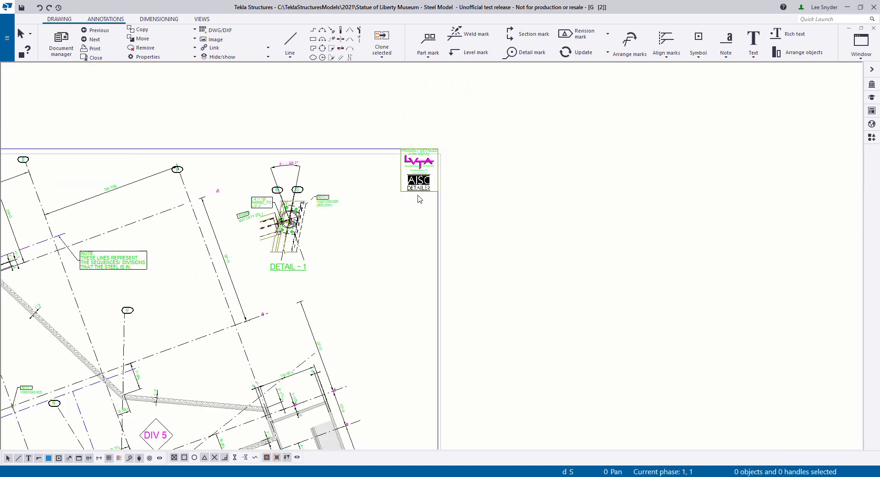
{"action": "middle_click_drag", "start_coordinate": [391, 408], "coordinate": [390, 293]}
{"action": "scroll", "coordinate": [389, 275], "scroll_direction": "up", "scroll_amount": 4}
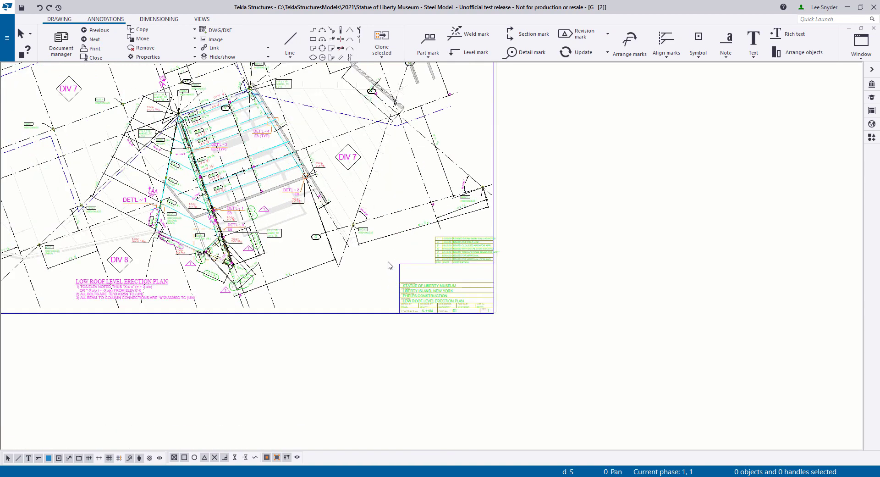
{"action": "scroll", "coordinate": [341, 287], "scroll_direction": "up", "scroll_amount": 1}
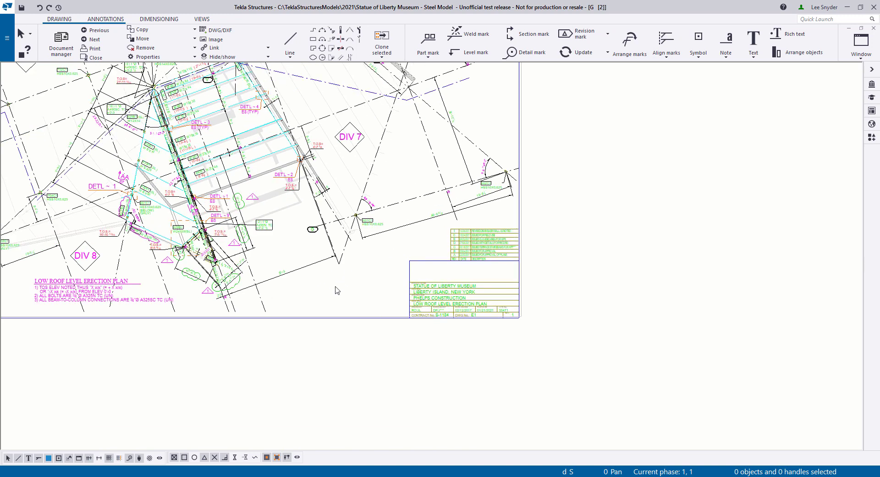
{"action": "scroll", "coordinate": [179, 313], "scroll_direction": "up", "scroll_amount": 1}
{"action": "left_click", "coordinate": [85, 279]}
{"action": "left_click", "coordinate": [79, 290], "text": "ctrl"}
{"action": "mouse_move", "coordinate": [152, 291]}
{"action": "left_mouse_down"}
{"action": "mouse_move", "coordinate": [389, 305]}
{"action": "mouse_move", "coordinate": [373, 309]}
{"action": "left_mouse_up"}
{"action": "scroll", "coordinate": [387, 302], "scroll_direction": "up", "scroll_amount": 3}
{"action": "left_click", "coordinate": [423, 233]}
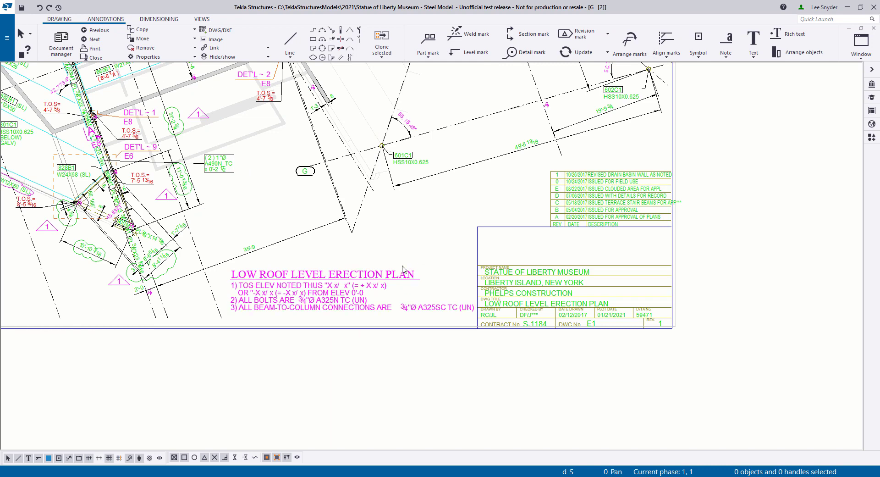
{"action": "left_click", "coordinate": [535, 279]}
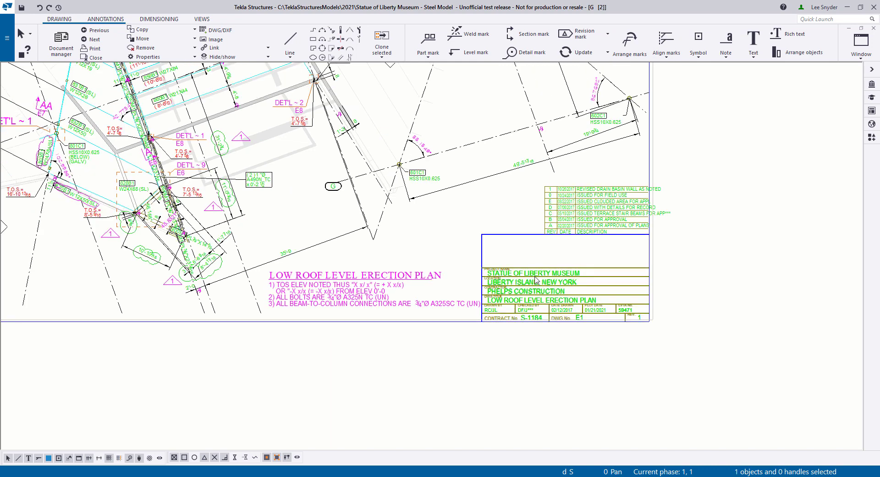
Review the PROUDLYdetailed, 0_LVTA_revision and 0_LVTA_plan_title tables in the Layout editor, then close the drawing.
{"action": "right_click", "coordinate": [535, 279]}
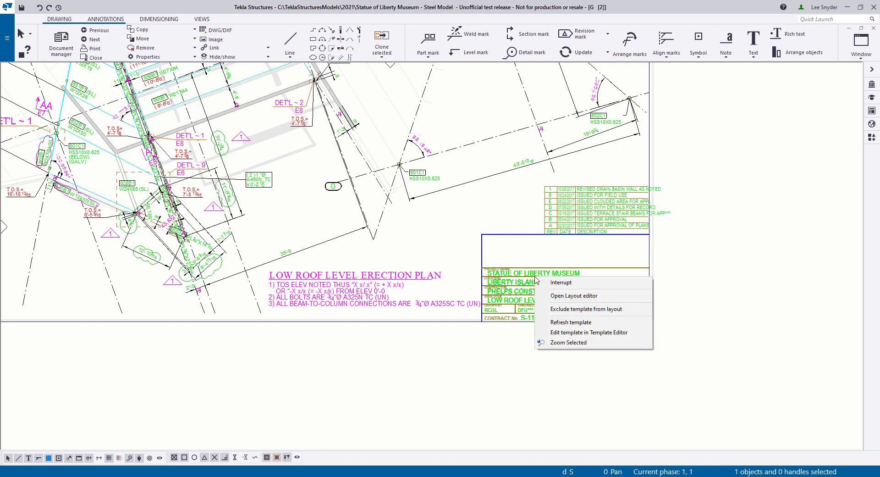
{"action": "left_click", "coordinate": [580, 295]}
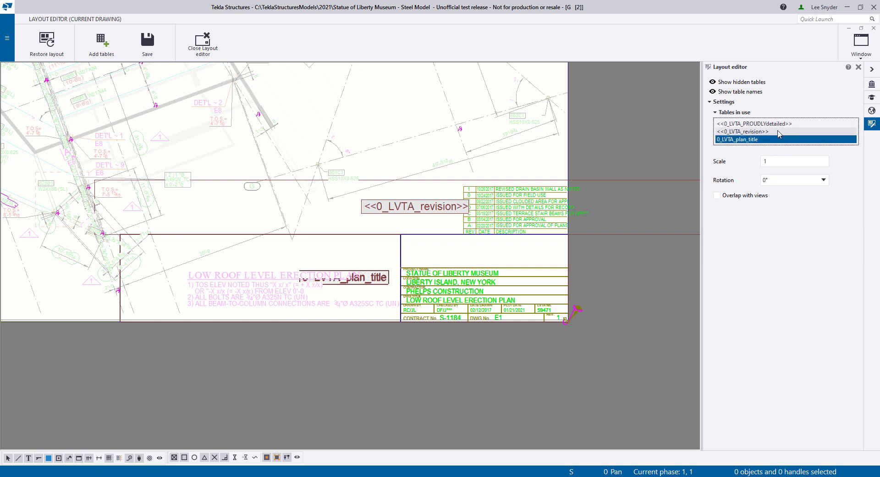
{"action": "left_click", "coordinate": [768, 127]}
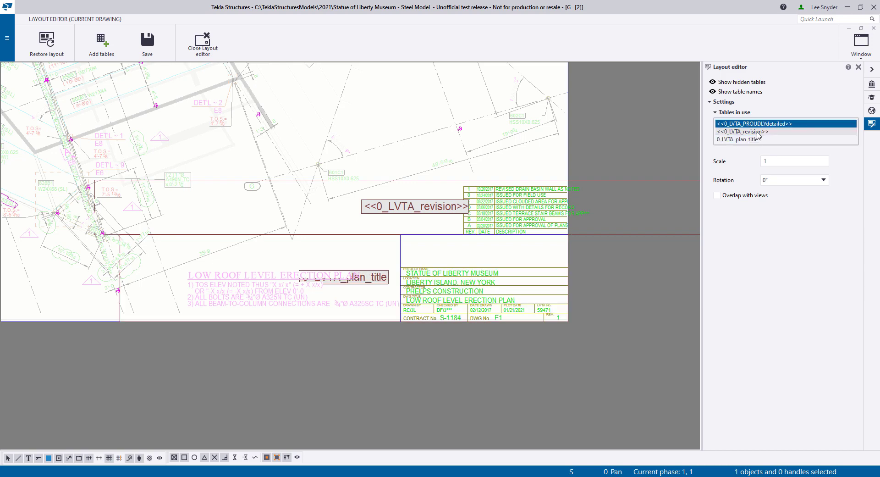
{"action": "left_click", "coordinate": [760, 131]}
{"action": "left_click", "coordinate": [758, 127]}
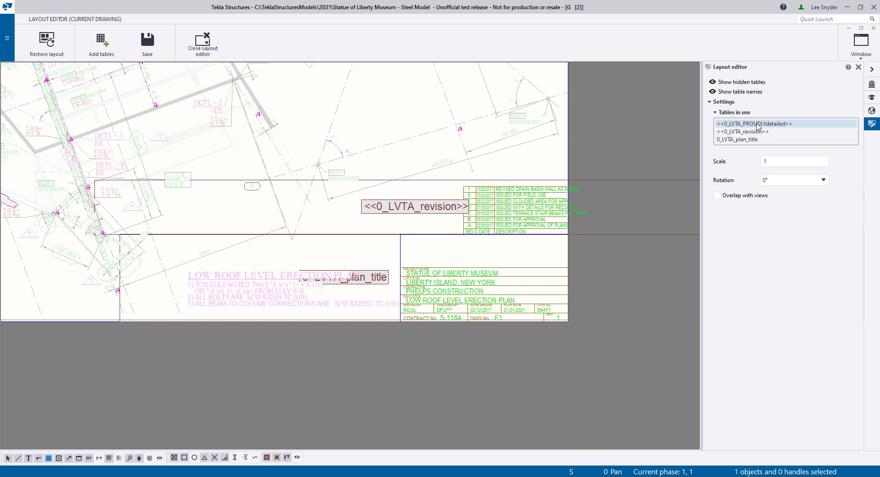
{"action": "left_click", "coordinate": [747, 140]}
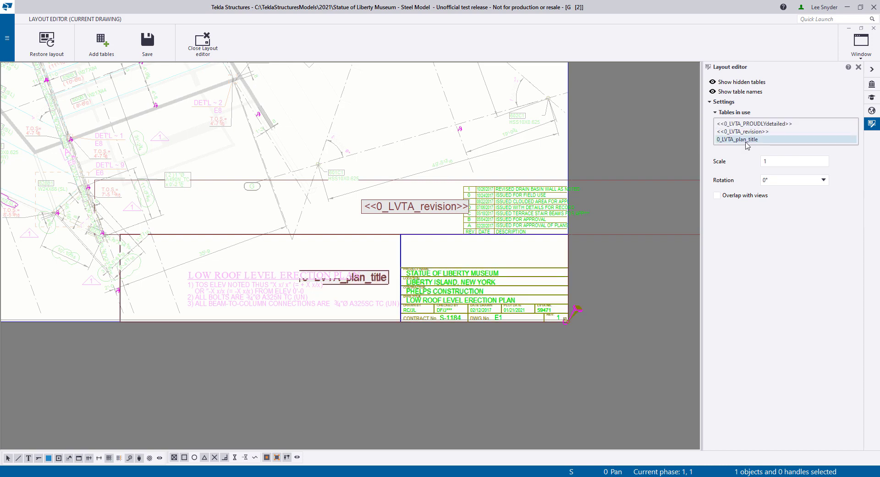
{"action": "left_click", "coordinate": [743, 139]}
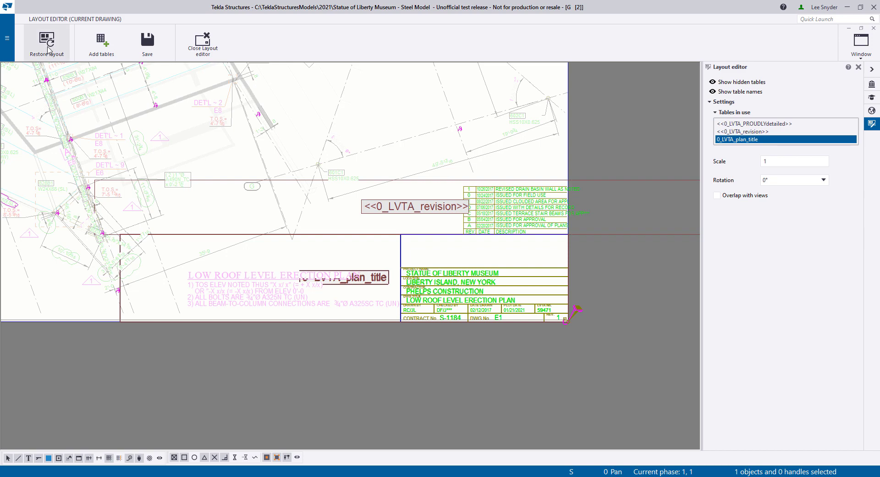
{"action": "left_click", "coordinate": [209, 41]}
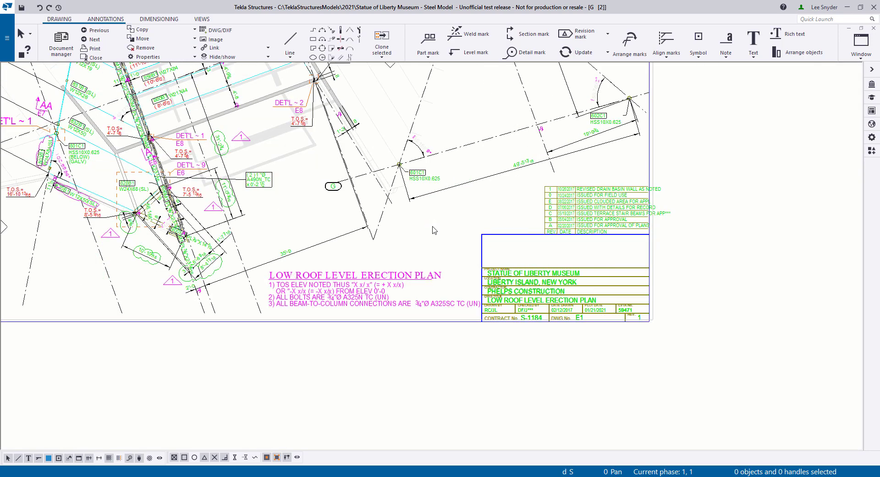
{"action": "left_click", "coordinate": [94, 39]}
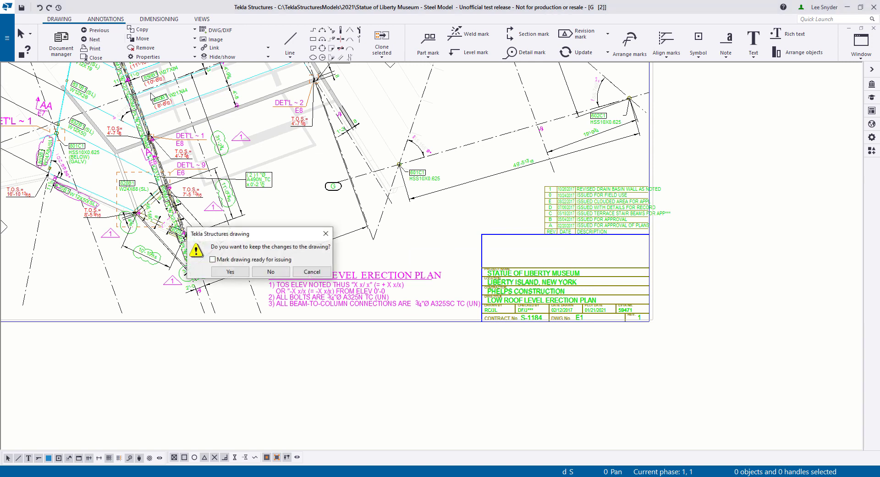
Keep the low roof drawing changes and zoom in on drawing E2's title block.
{"action": "left_click", "coordinate": [231, 273]}
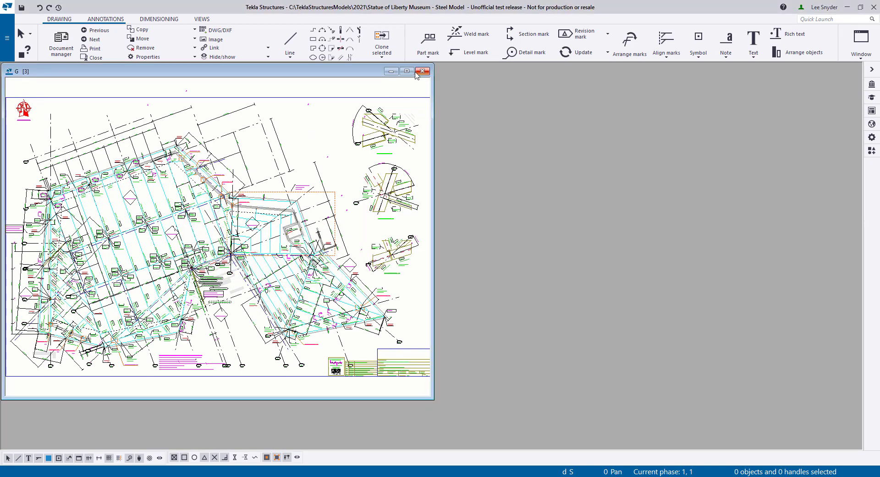
{"action": "scroll", "coordinate": [633, 389], "scroll_direction": "up", "scroll_amount": 5}
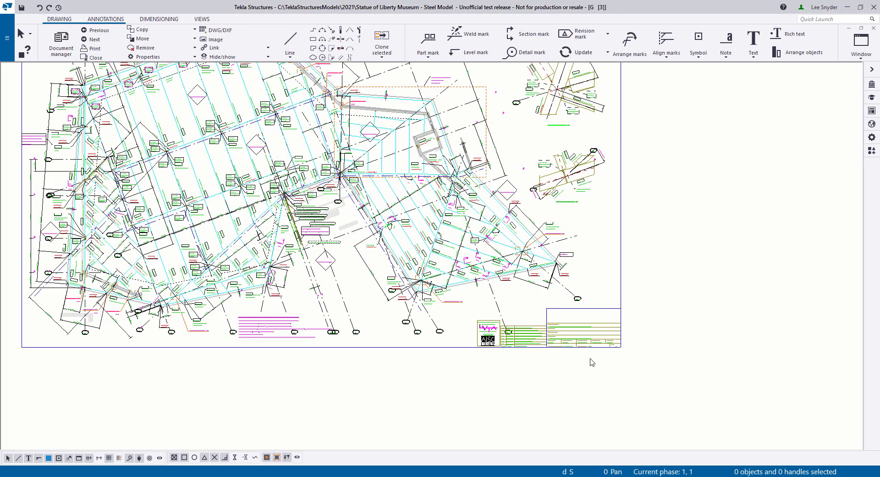
{"action": "scroll", "coordinate": [573, 338], "scroll_direction": "up", "scroll_amount": 1}
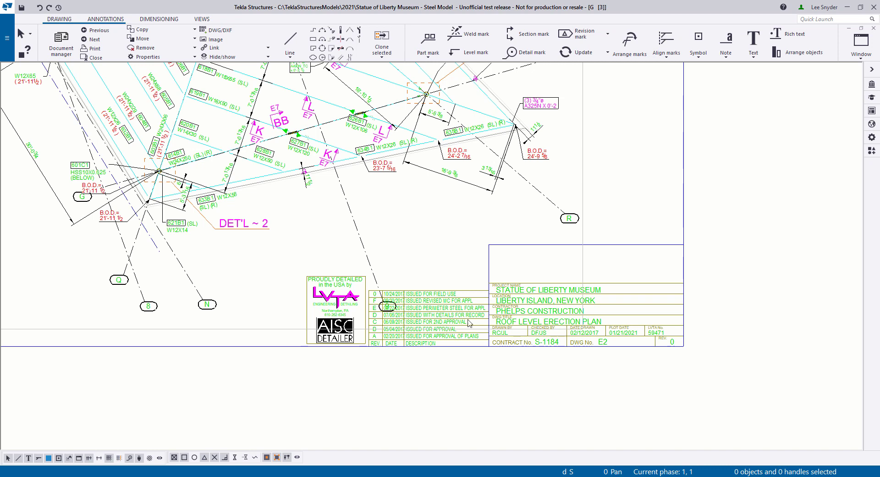
Open the Layout editor from drawing E2's title block and select the 0_LVTA_plan_title table.
{"action": "right_click", "coordinate": [526, 285]}
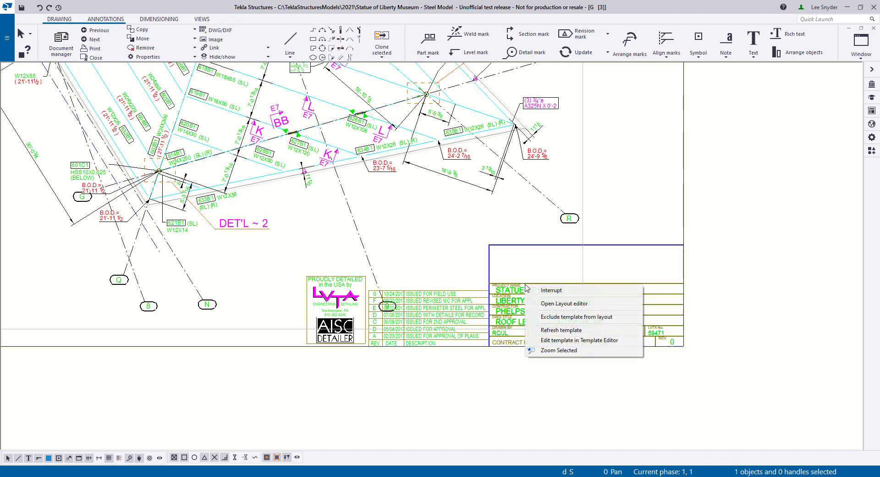
{"action": "left_click", "coordinate": [547, 303]}
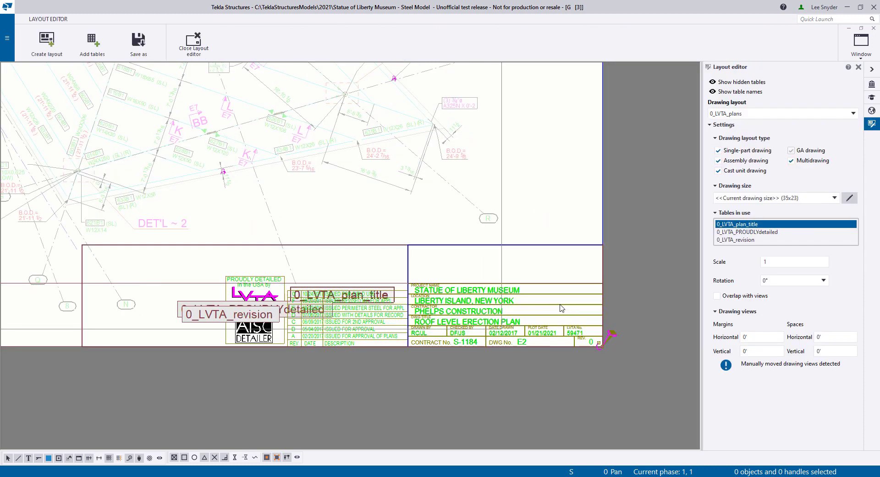
{"action": "left_click", "coordinate": [746, 225]}
Insert the 0_LVTA_CUSTOMER_LOGOS table onto the sheet.
{"action": "left_click", "coordinate": [92, 39]}
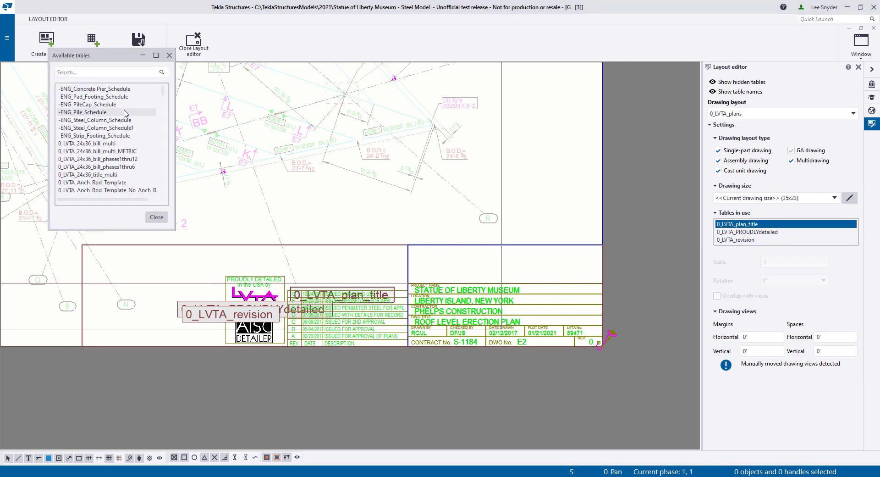
{"action": "scroll", "coordinate": [123, 112], "scroll_direction": "down", "scroll_amount": 3}
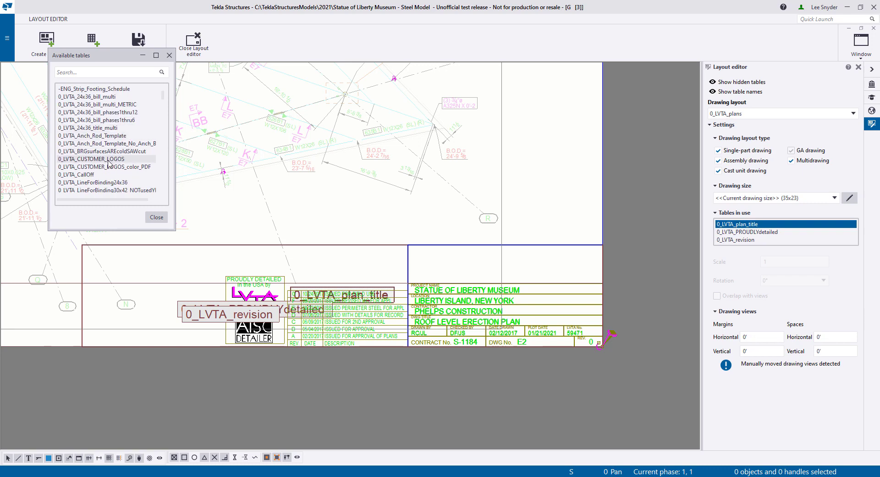
{"action": "left_click", "coordinate": [111, 160]}
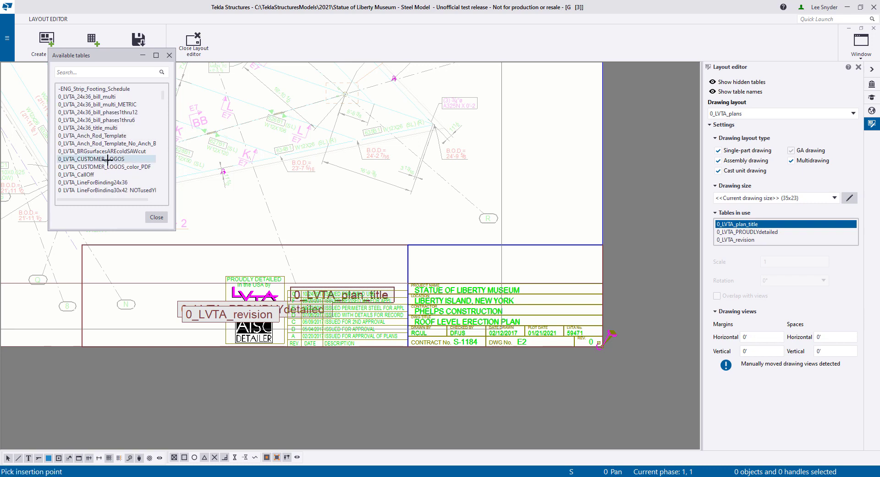
{"action": "left_click", "coordinate": [502, 246]}
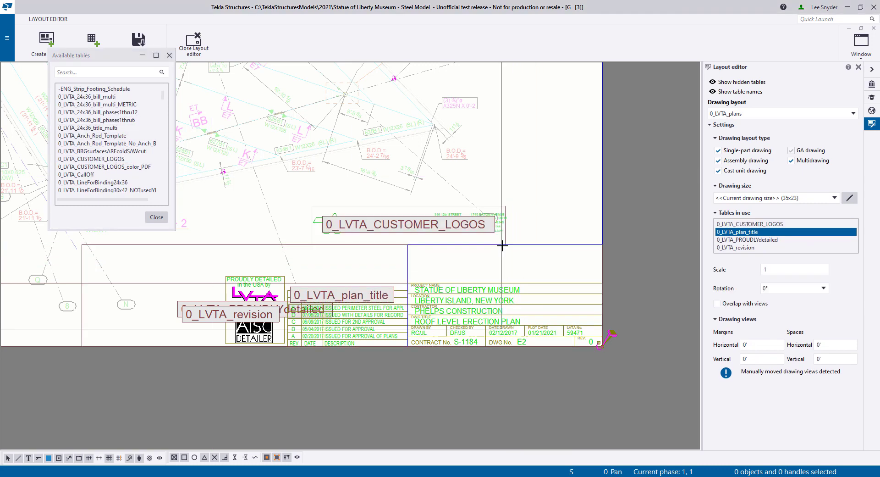
{"action": "left_click", "coordinate": [450, 217]}
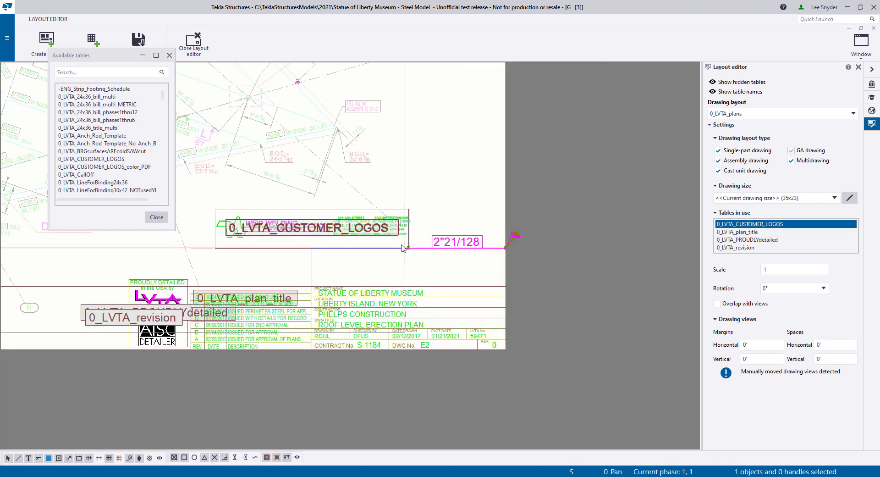
Move the logo table onto the top of the title block and close the available-tables list.
{"action": "left_click_drag", "start_coordinate": [356, 222], "coordinate": [454, 262]}
{"action": "scroll", "coordinate": [479, 274], "scroll_direction": "up", "scroll_amount": 1}
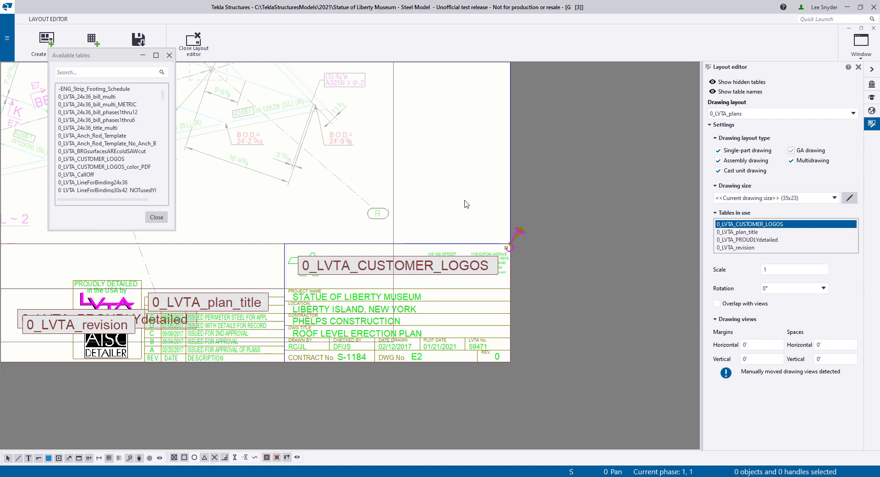
{"action": "left_click", "coordinate": [467, 203]}
{"action": "scroll", "coordinate": [462, 236], "scroll_direction": "down", "scroll_amount": 1}
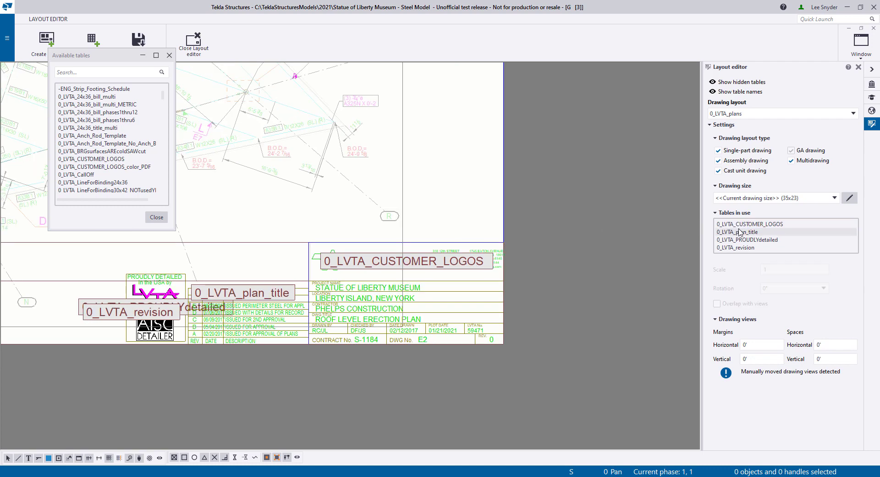
{"action": "left_click", "coordinate": [752, 225]}
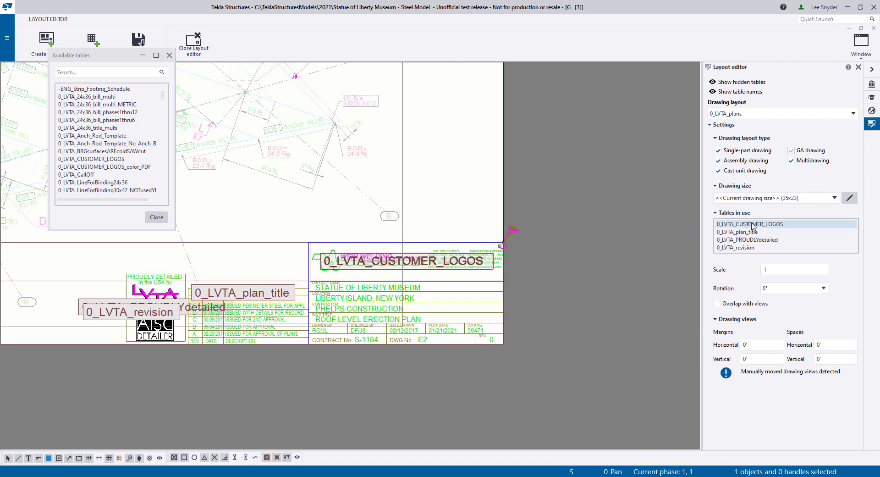
{"action": "left_click", "coordinate": [156, 217]}
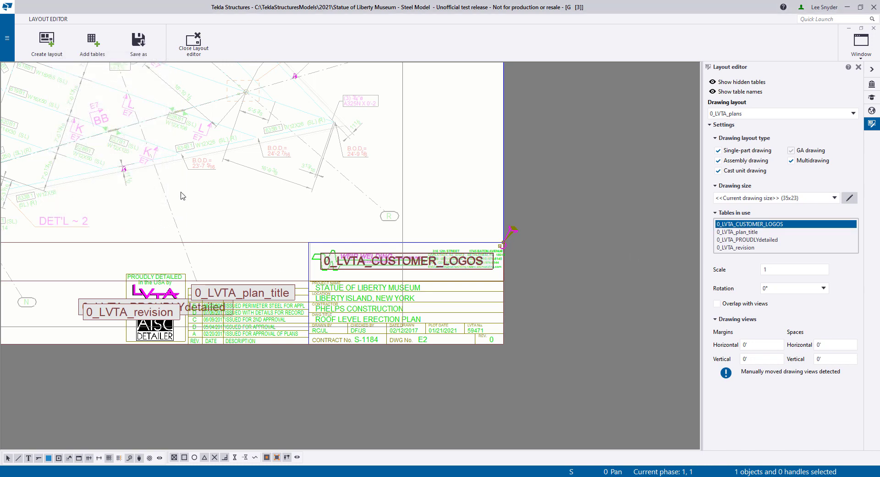
Save the 0_LVTA_plans layout for the current and ###_plan sizes and leave the layout editor.
{"action": "left_click", "coordinate": [191, 47]}
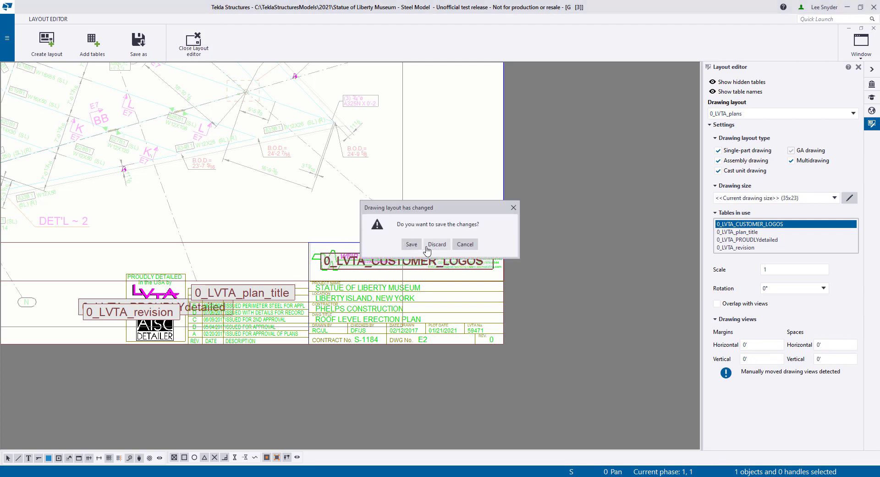
{"action": "left_click", "coordinate": [411, 245]}
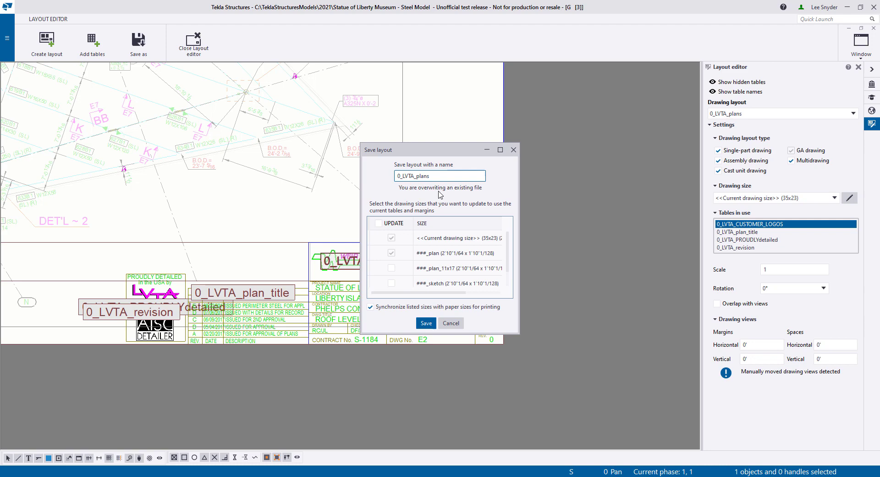
{"action": "left_click", "coordinate": [425, 323]}
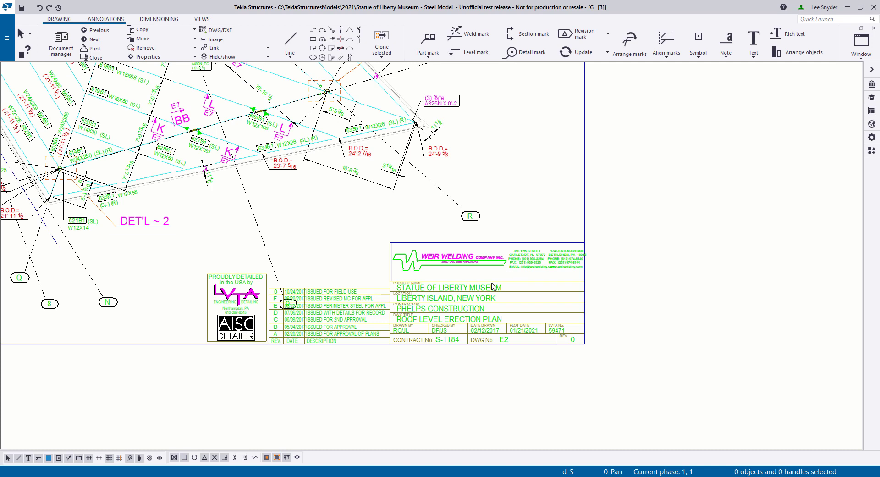
Return to drawing E1 keeping changes, maximize it, and inspect the logo above its title block.
{"action": "left_click", "coordinate": [95, 32]}
{"action": "left_click", "coordinate": [227, 271]}
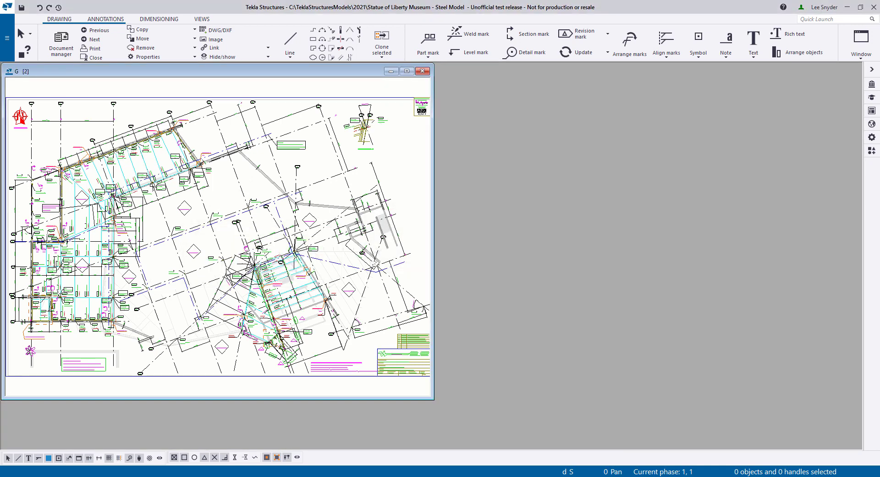
{"action": "left_click", "coordinate": [408, 71]}
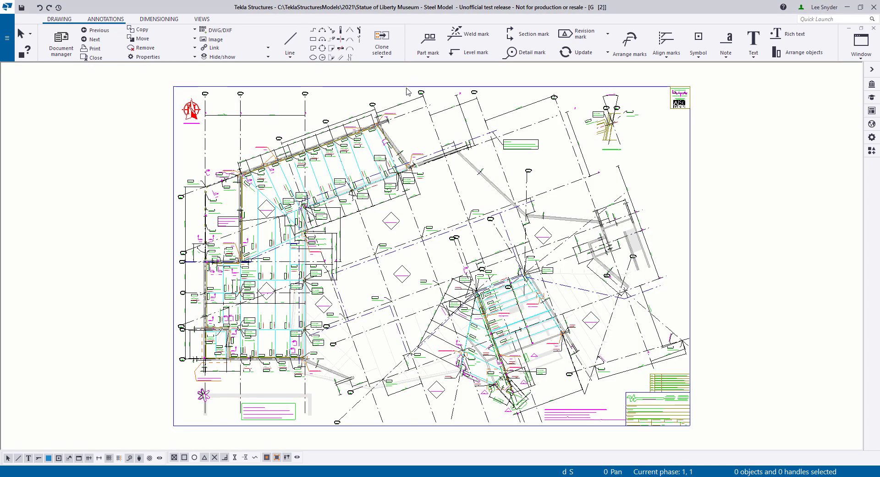
{"action": "scroll", "coordinate": [532, 199], "scroll_direction": "up", "scroll_amount": 3}
{"action": "scroll", "coordinate": [456, 200], "scroll_direction": "up", "scroll_amount": 2}
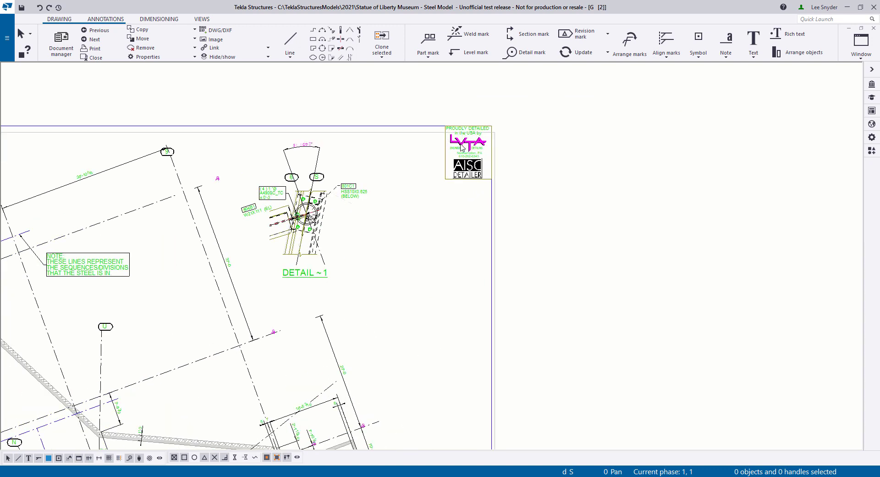
{"action": "scroll", "coordinate": [461, 146], "scroll_direction": "down", "scroll_amount": 4}
{"action": "middle_click_drag", "start_coordinate": [435, 409], "coordinate": [437, 271]}
{"action": "scroll", "coordinate": [435, 361], "scroll_direction": "up", "scroll_amount": 3}
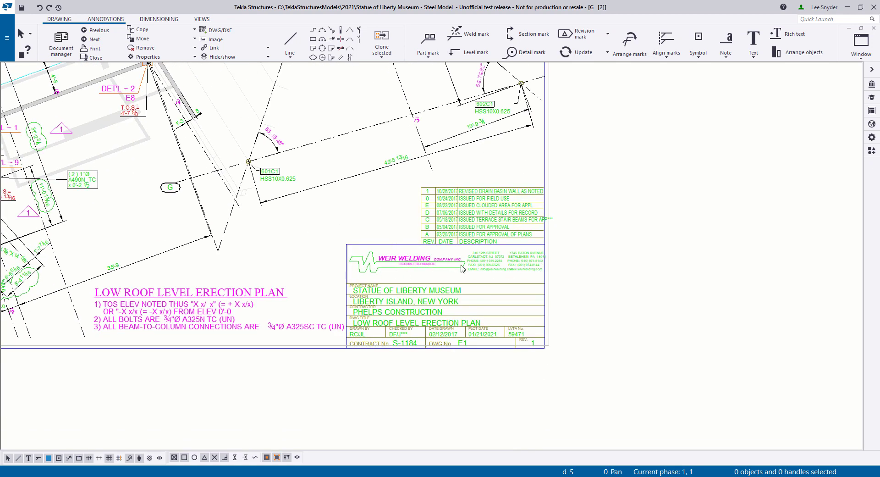
{"action": "scroll", "coordinate": [462, 268], "scroll_direction": "down", "scroll_amount": 1}
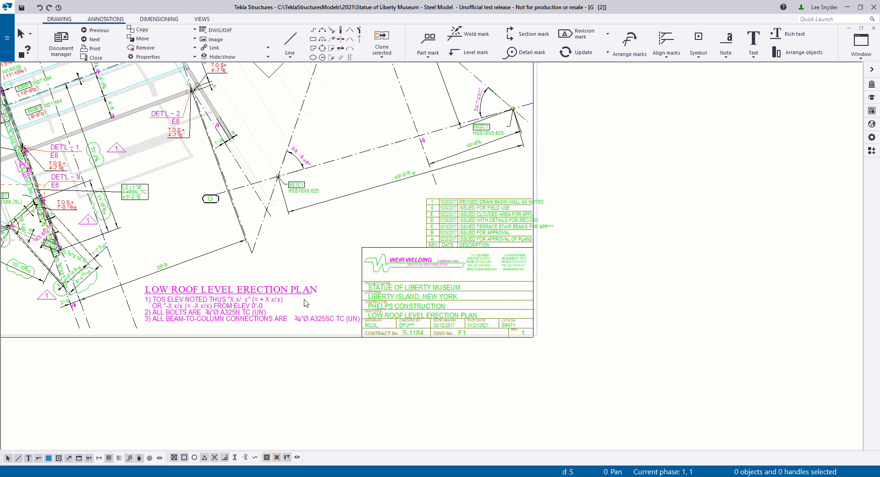